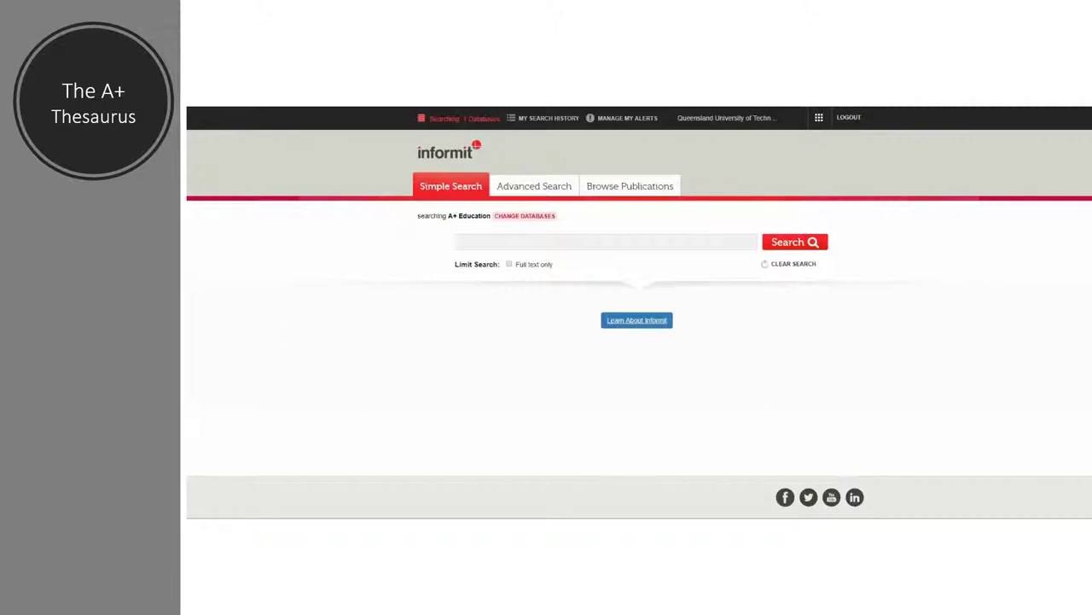
- Open the thesaurus for the A+ Education database from the advanced search and check the choice of thesauri
left_click(541, 187)
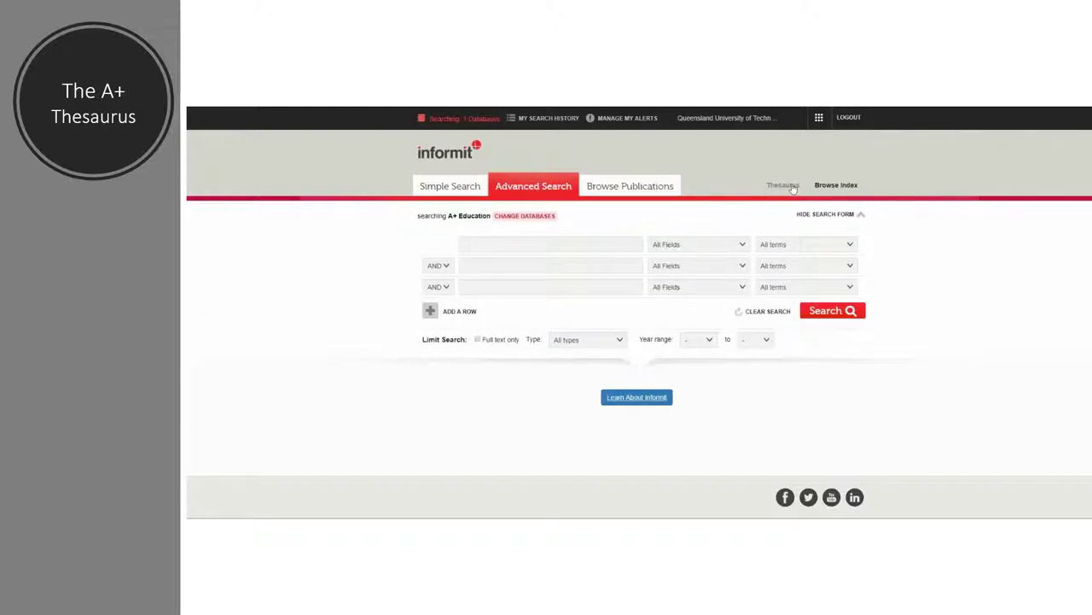
left_click(793, 189)
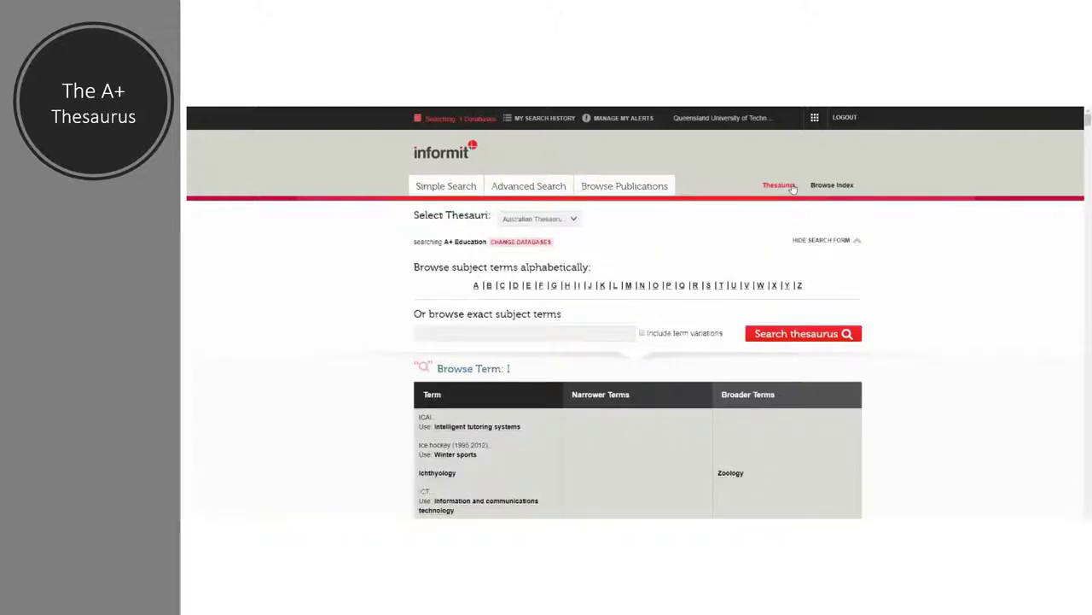
left_click(579, 221)
left_click(580, 222)
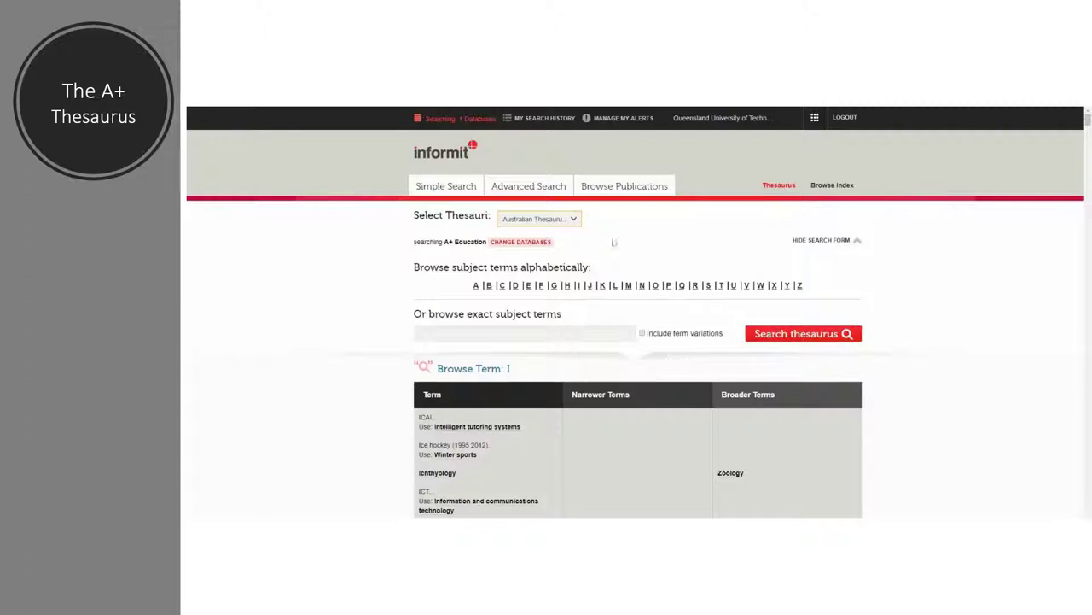
- Search the thesaurus for "inquiry" with term variations included, and look through the full list of matching subject terms
left_click(549, 334)
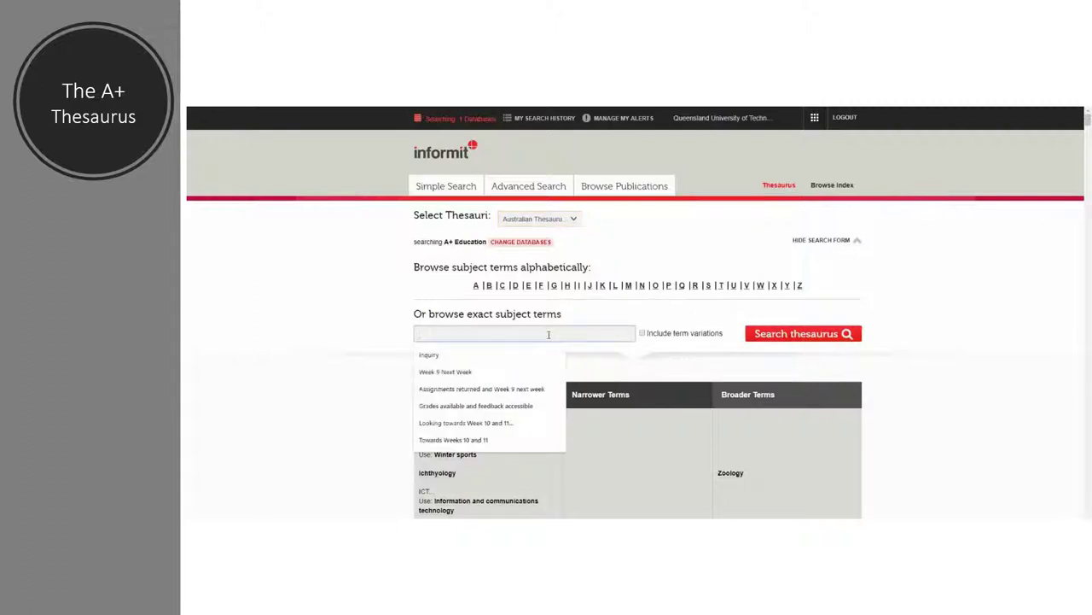
type("inquiry")
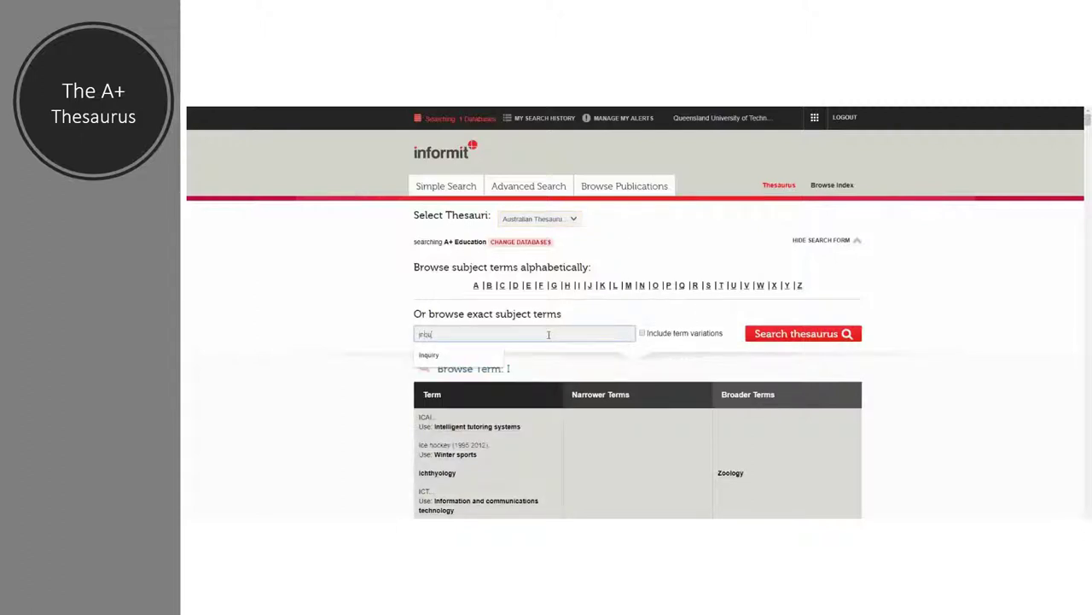
left_click(644, 335)
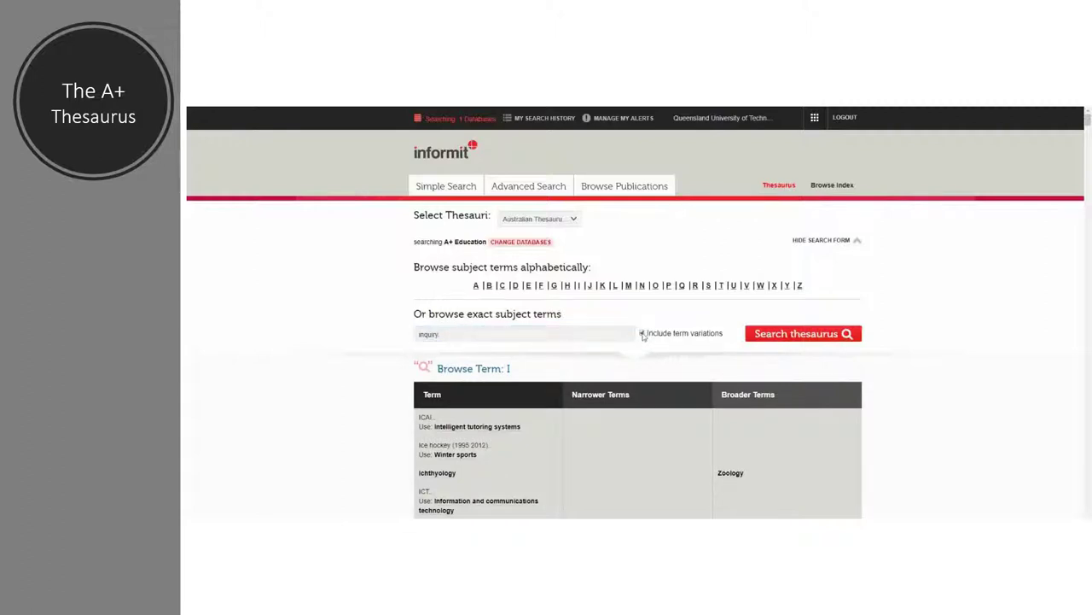
left_click(797, 335)
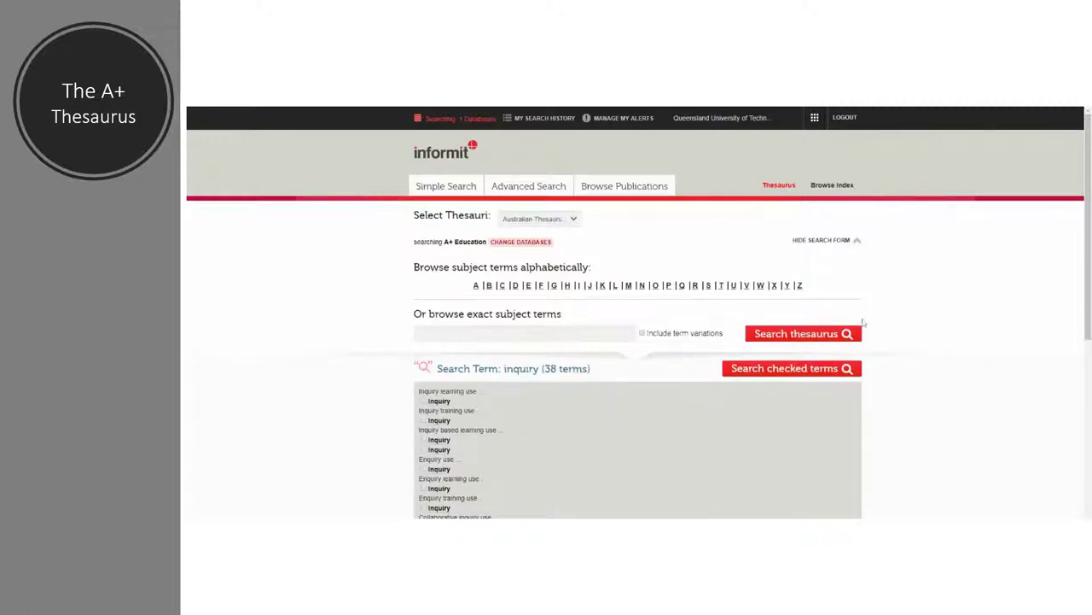
scroll(908, 309, "down", 1)
scroll(909, 309, "down", 1)
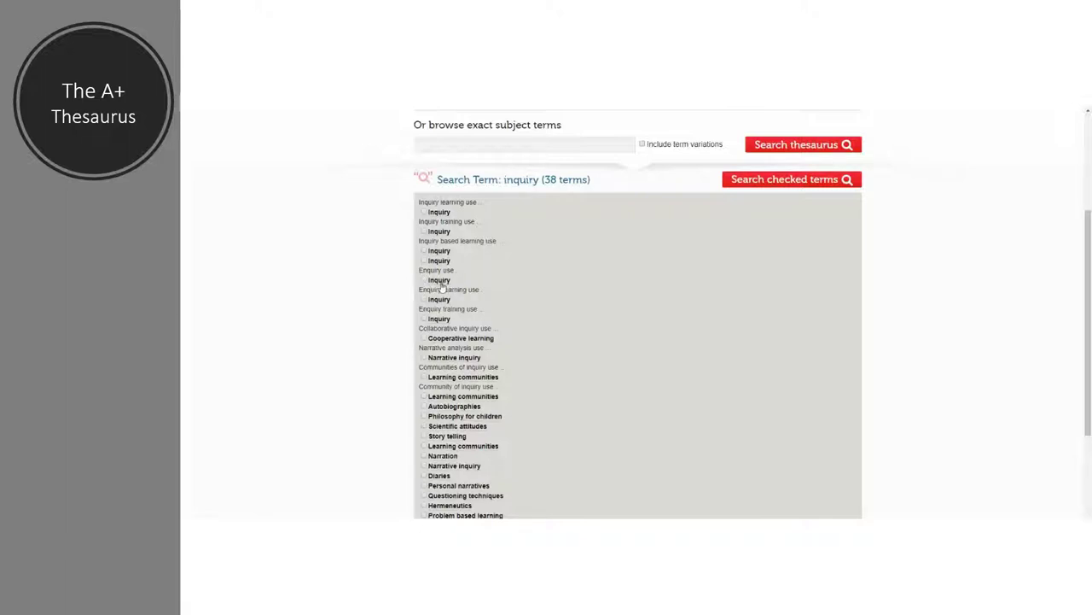
scroll(504, 284, "down", 2)
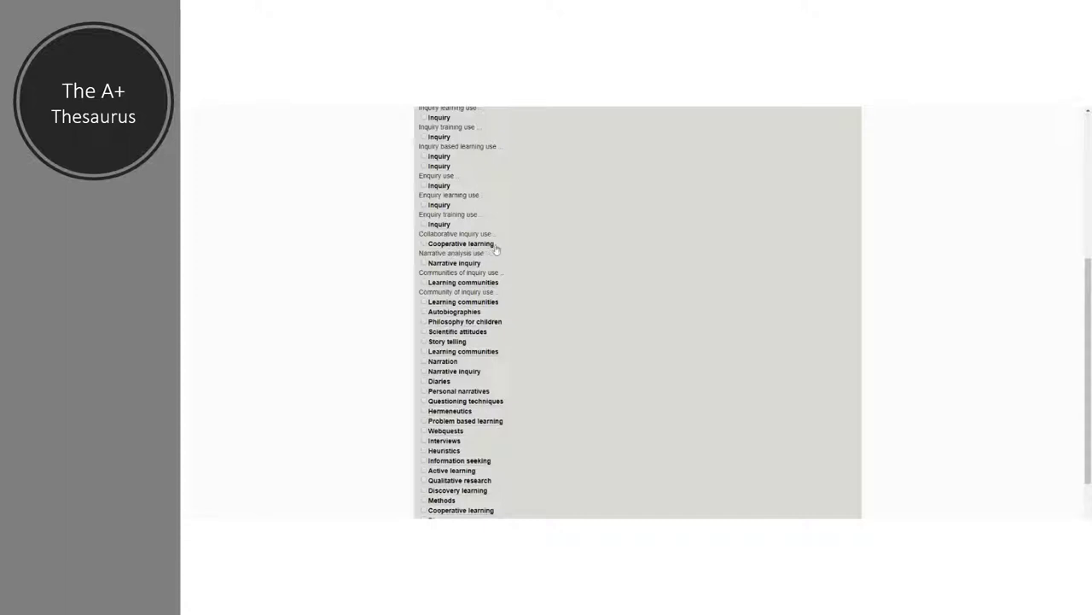
scroll(500, 250, "down", 3)
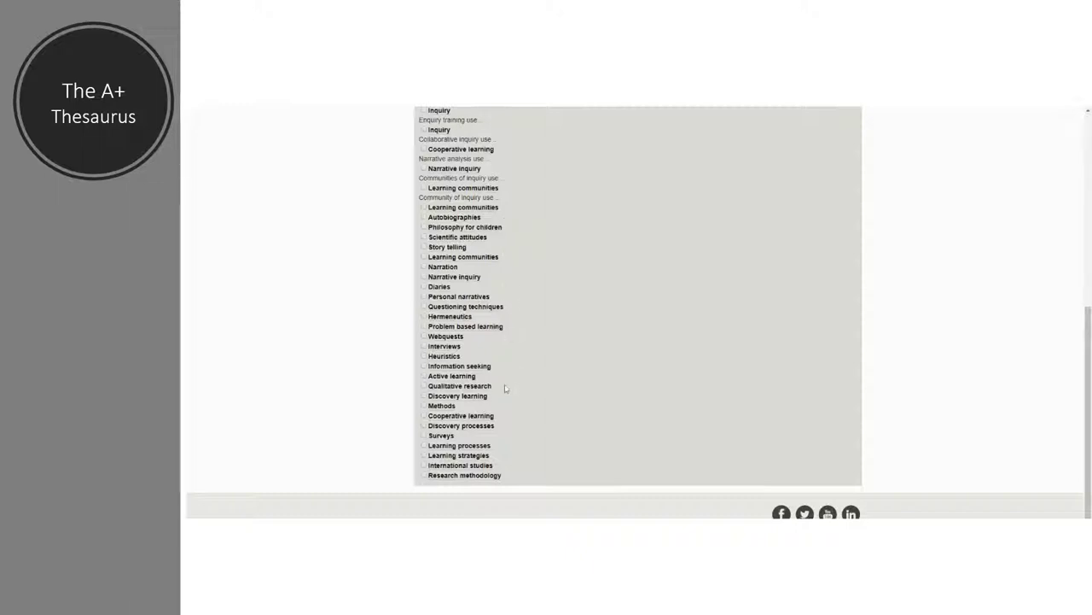
scroll(509, 393, "up", 5)
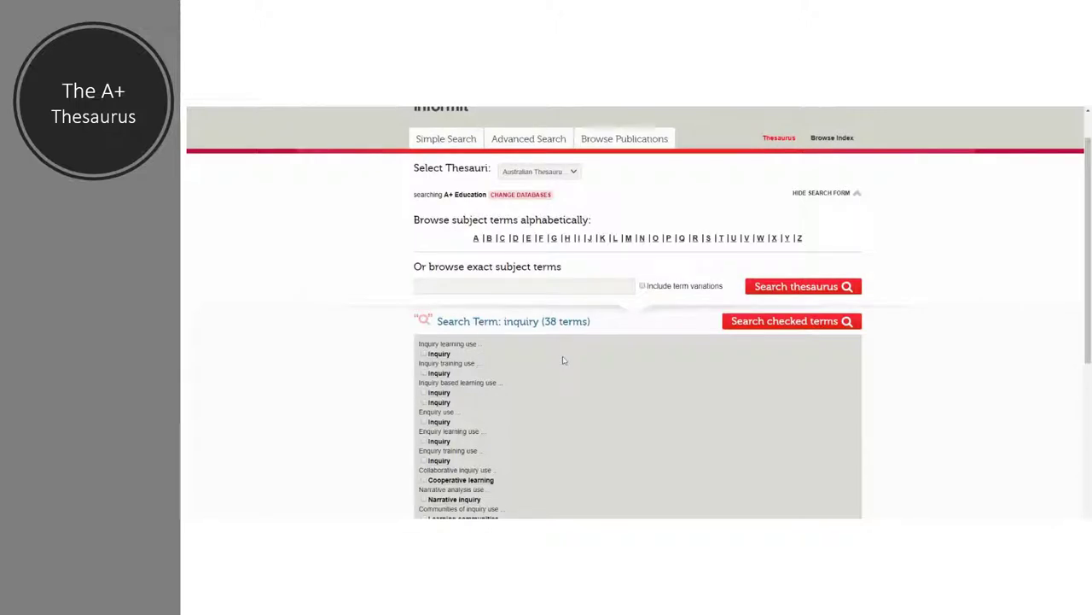
- Browse the thesaurus terms beginning with I and open the entry for Online education, a narrower term of ICT in education
left_click(579, 240)
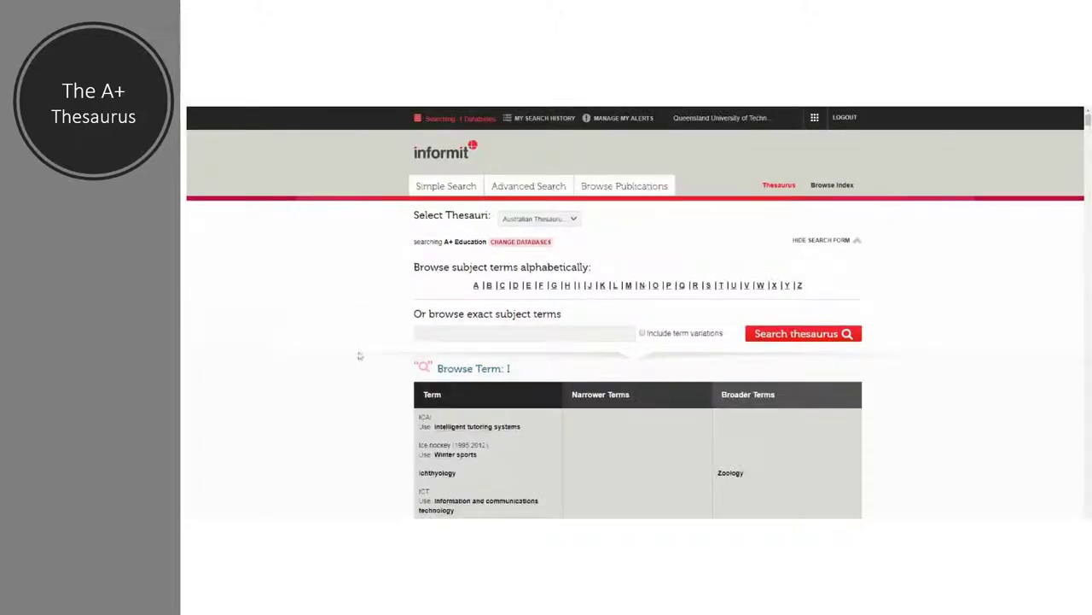
scroll(359, 355, "down", 4)
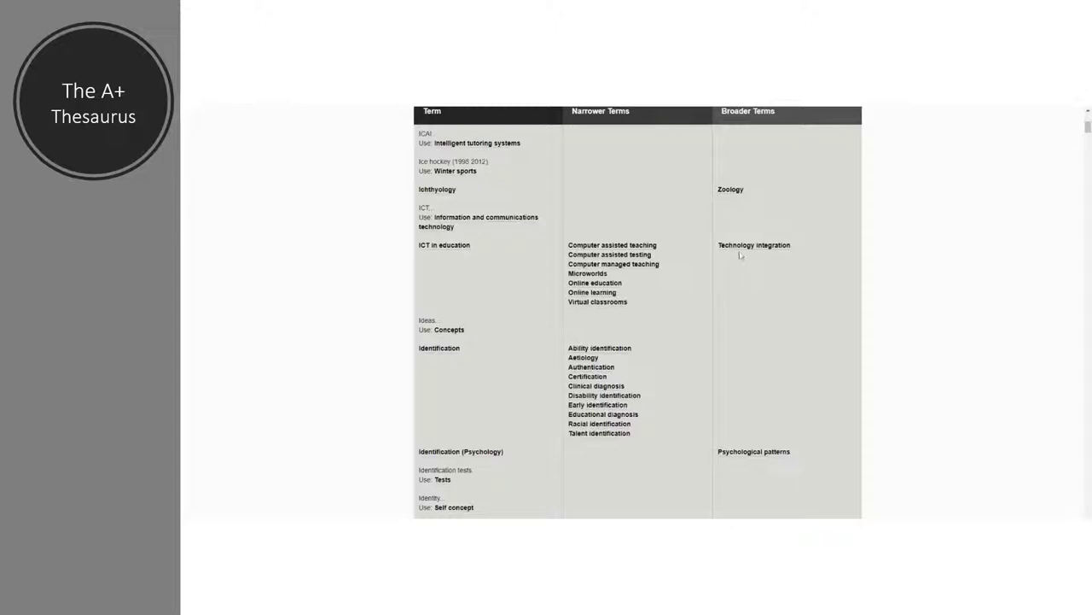
left_click(618, 284)
scroll(845, 284, "down", 2)
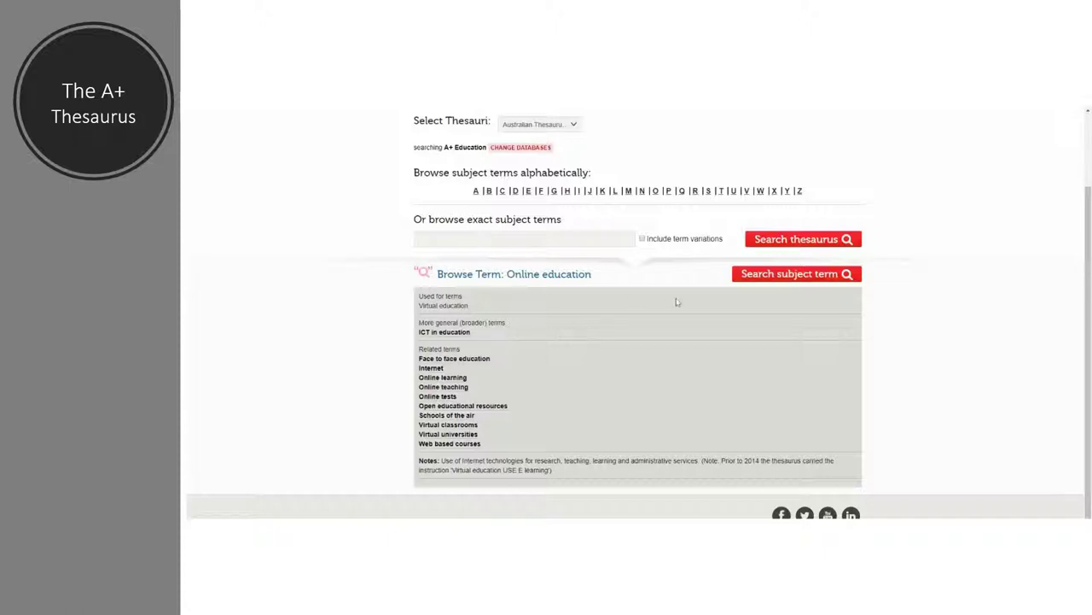
- Search A+ Education for the subject term Online education and look over the first results
left_click(790, 274)
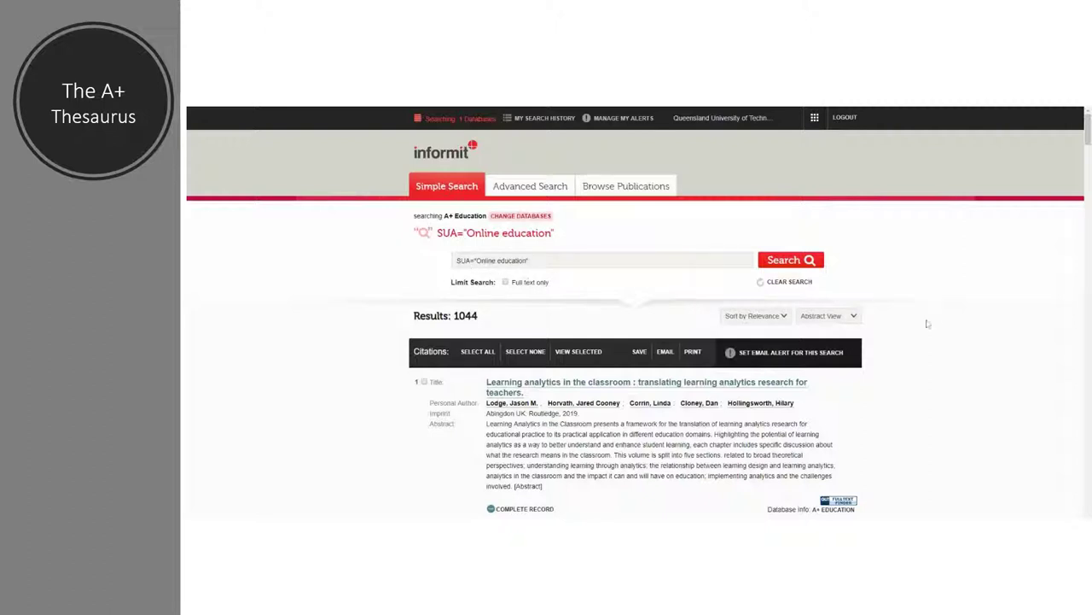
scroll(935, 325, "down", 1)
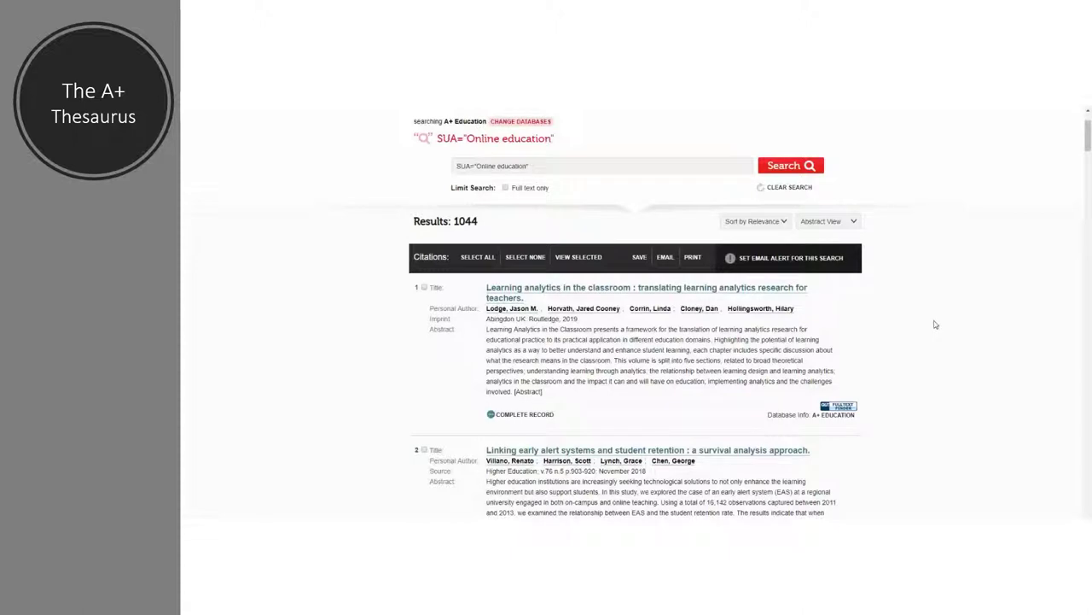
scroll(935, 324, "down", 1)
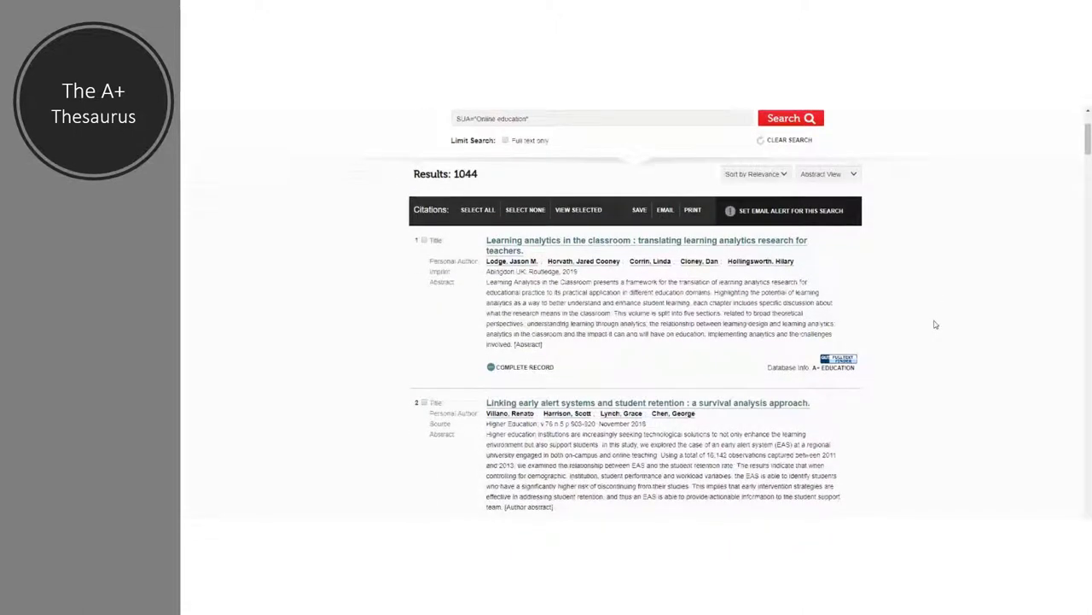
scroll(935, 324, "down", 1)
scroll(934, 324, "up", 2)
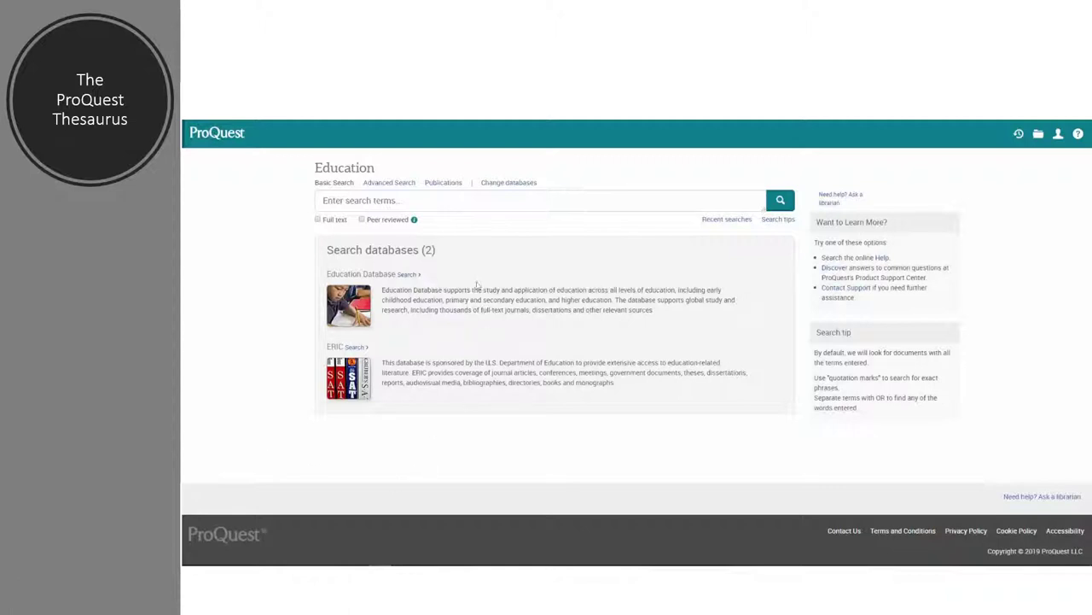
- In ProQuest Education, open the ERIC Thesaurus from the advanced search and find terms containing "inquiry"
left_click(397, 184)
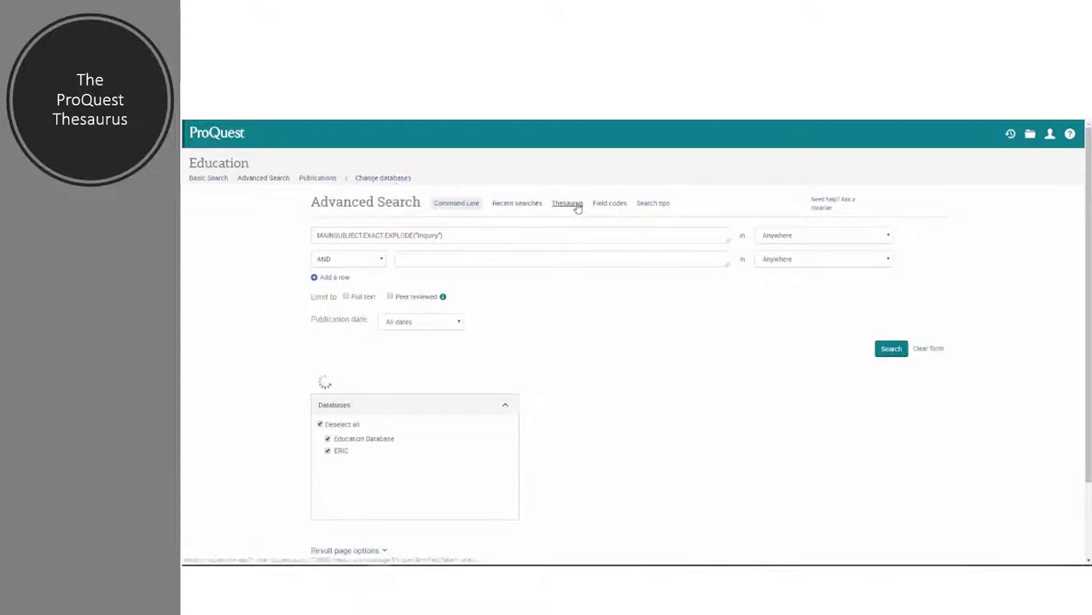
left_click(577, 206)
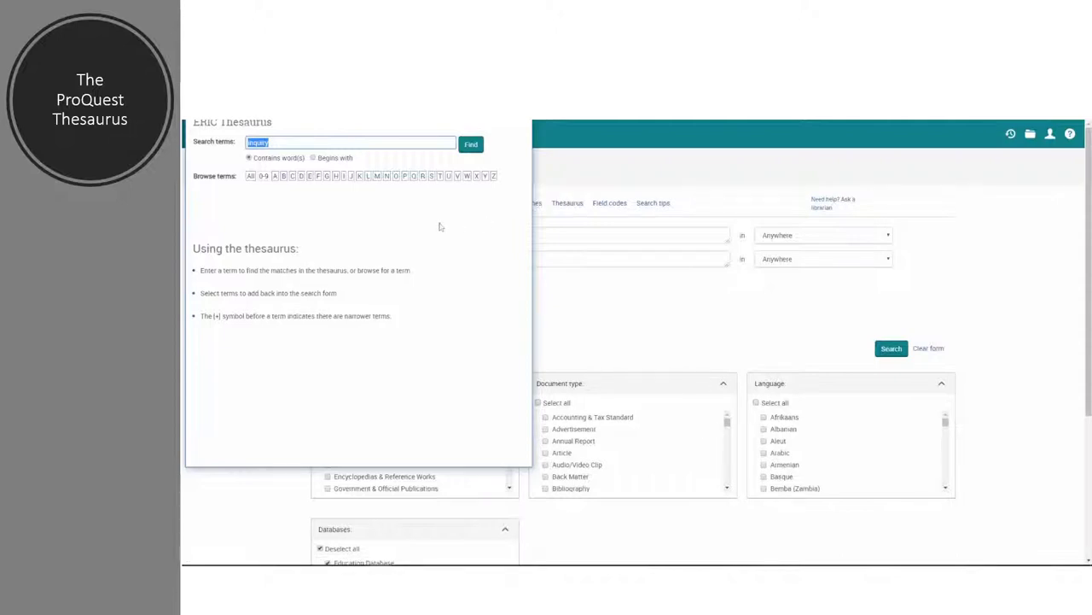
left_click(281, 145)
left_click(472, 145)
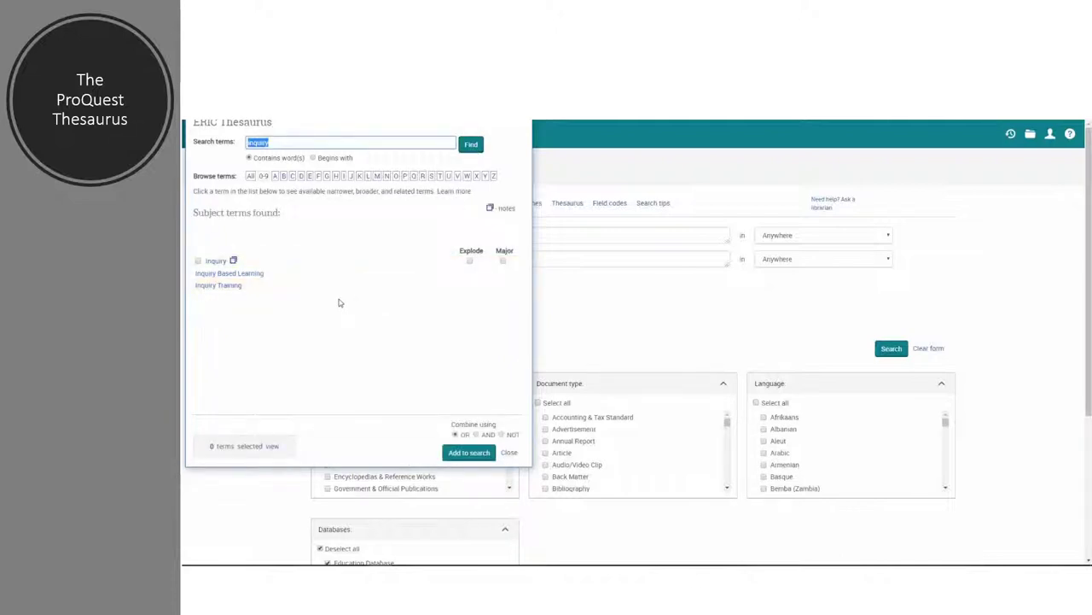
- Show the notes for Inquiry and add its related terms Learning Strategies, Information Seeking and Questioning Techniques to the search, combined using OR
left_click(234, 261)
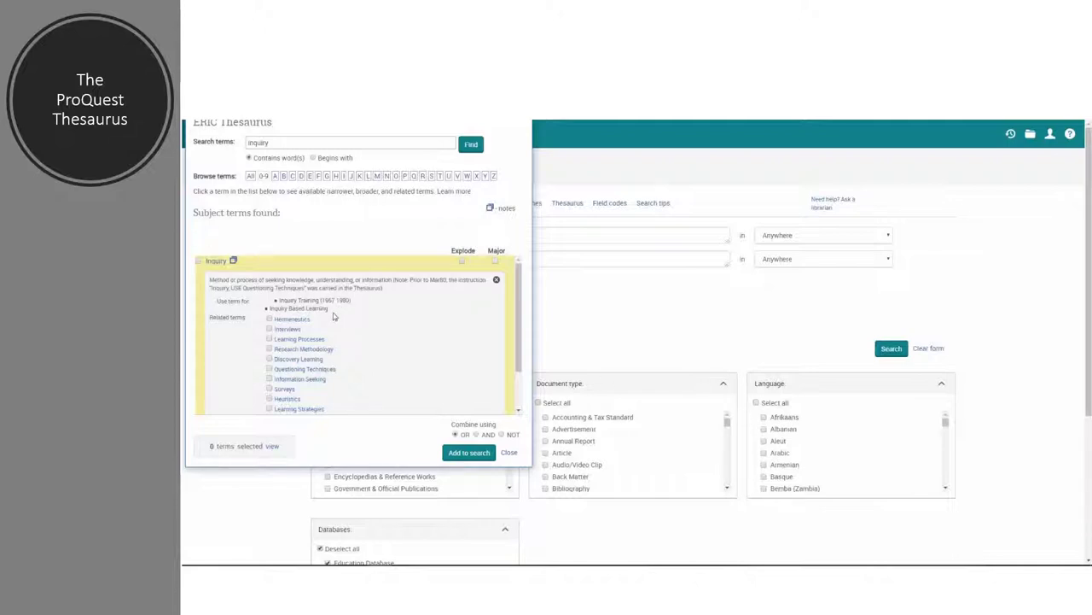
scroll(362, 321, "down", 1)
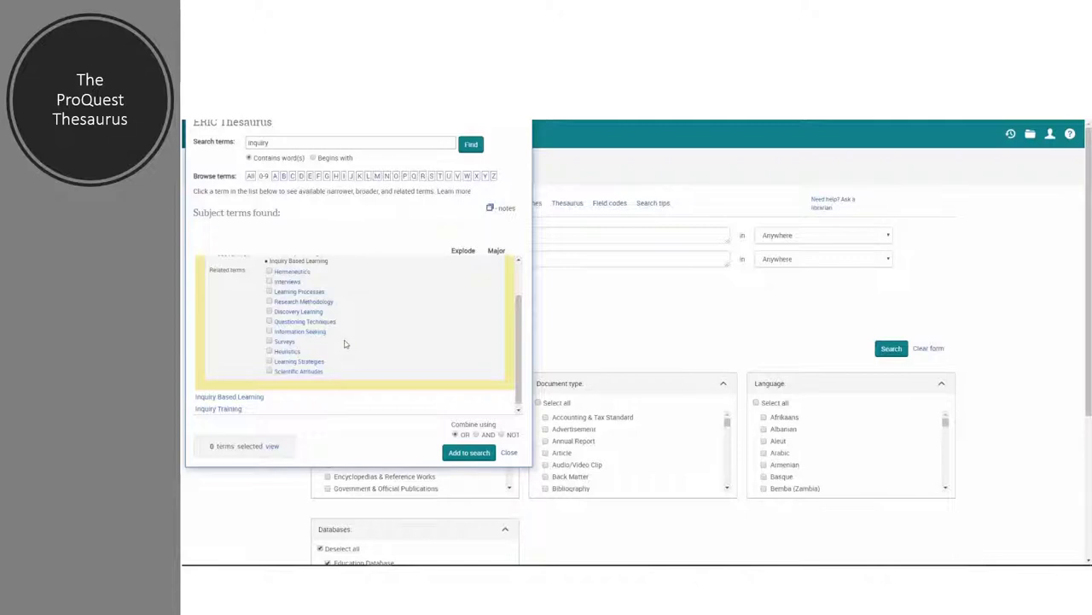
left_click(270, 362)
left_click(269, 331)
left_click(269, 320)
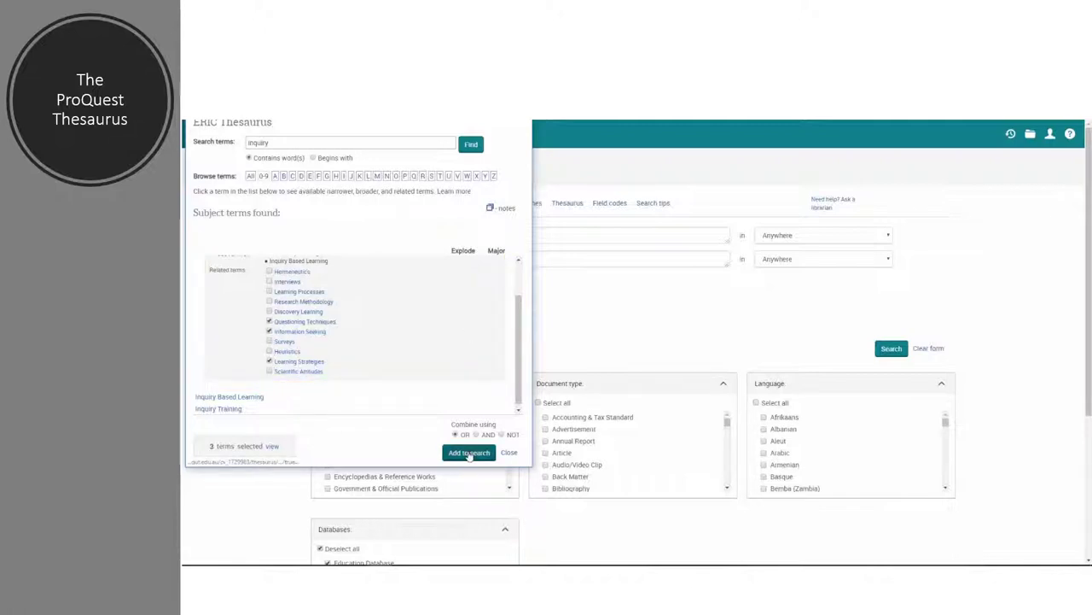
left_click(470, 452)
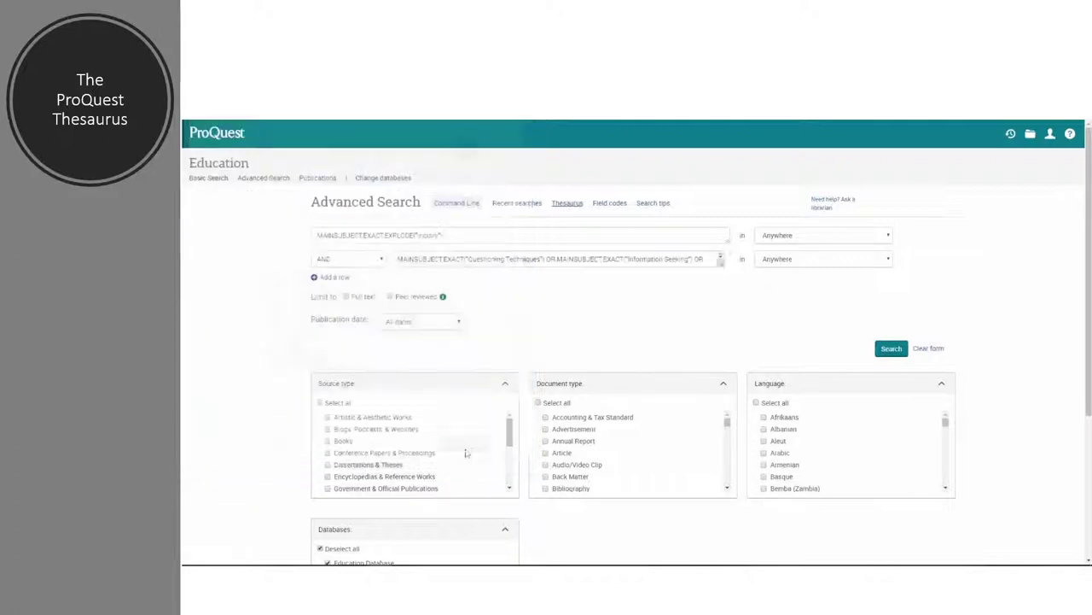
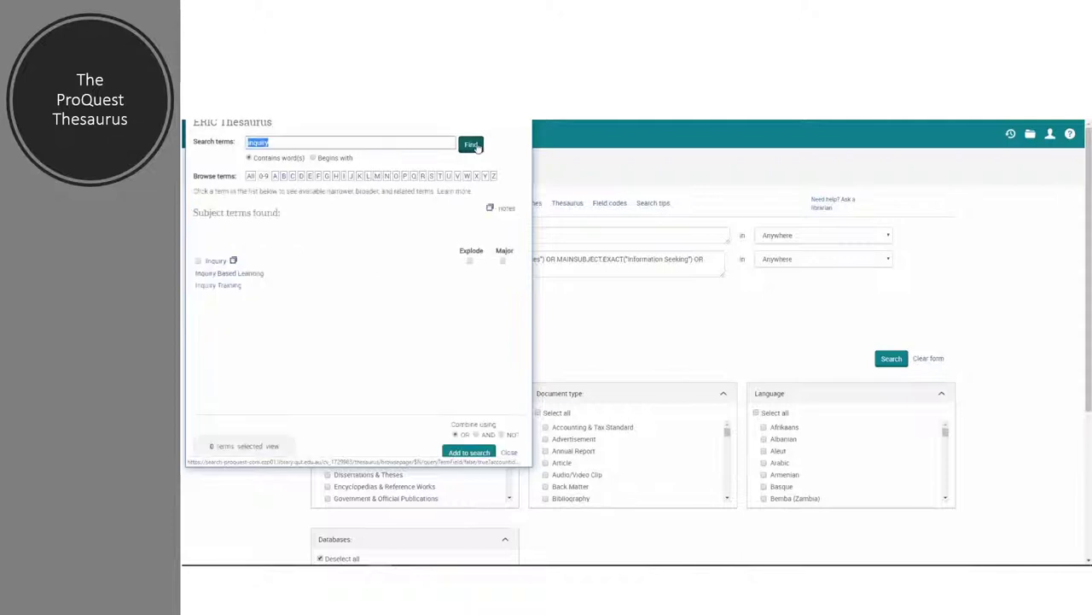
- Add the thesaurus term Inquiry to the search with the Explode option enabled
left_click(469, 264)
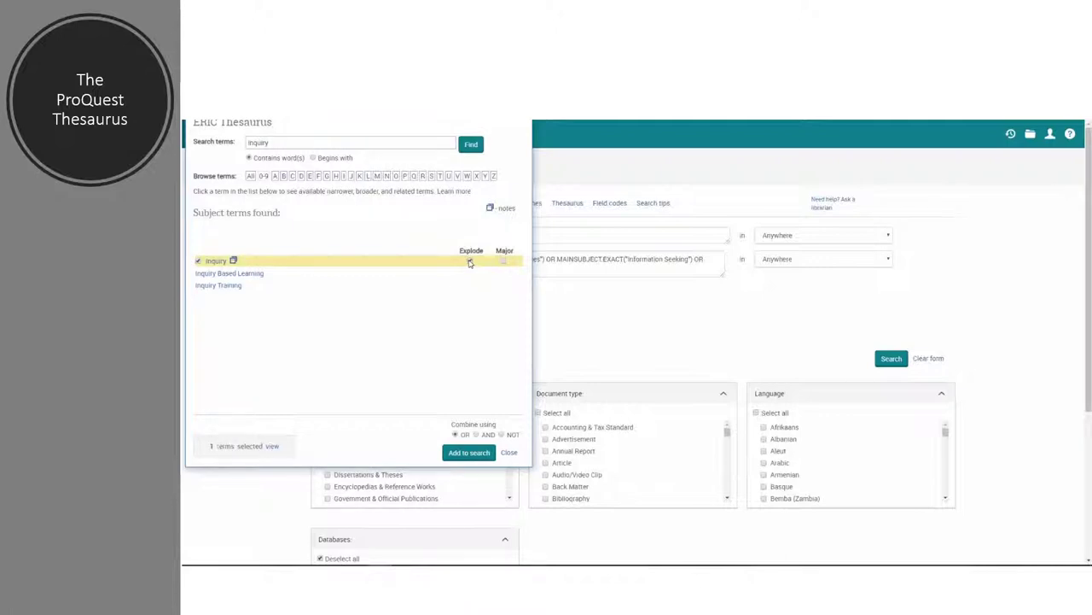
left_click(462, 455)
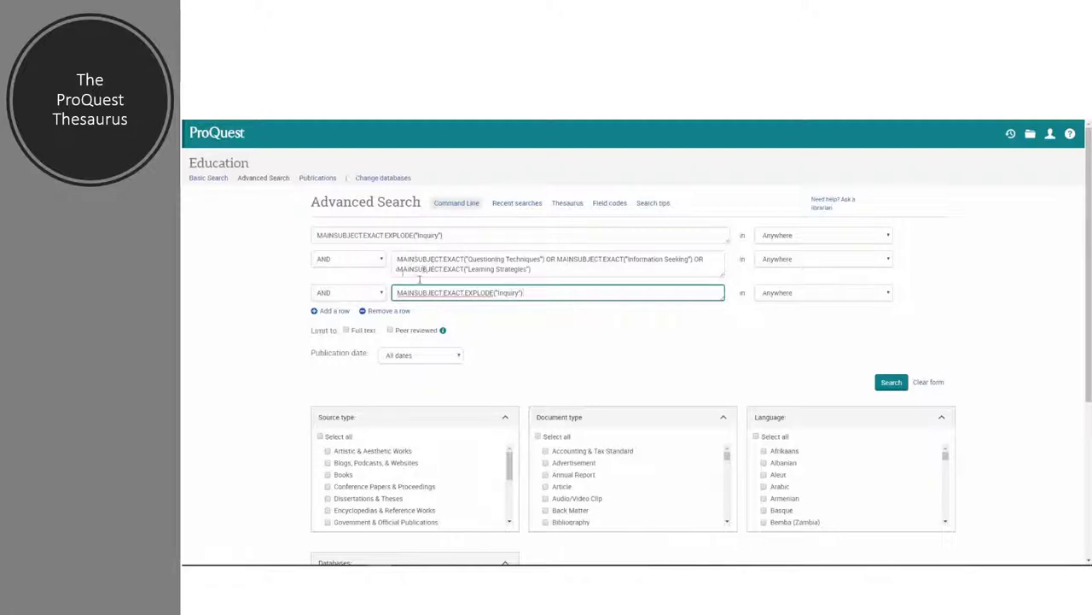
- Clear the subject terms from the second and third rows of the advanced search form
left_click_drag(571, 270, 373, 248)
key("Delete")
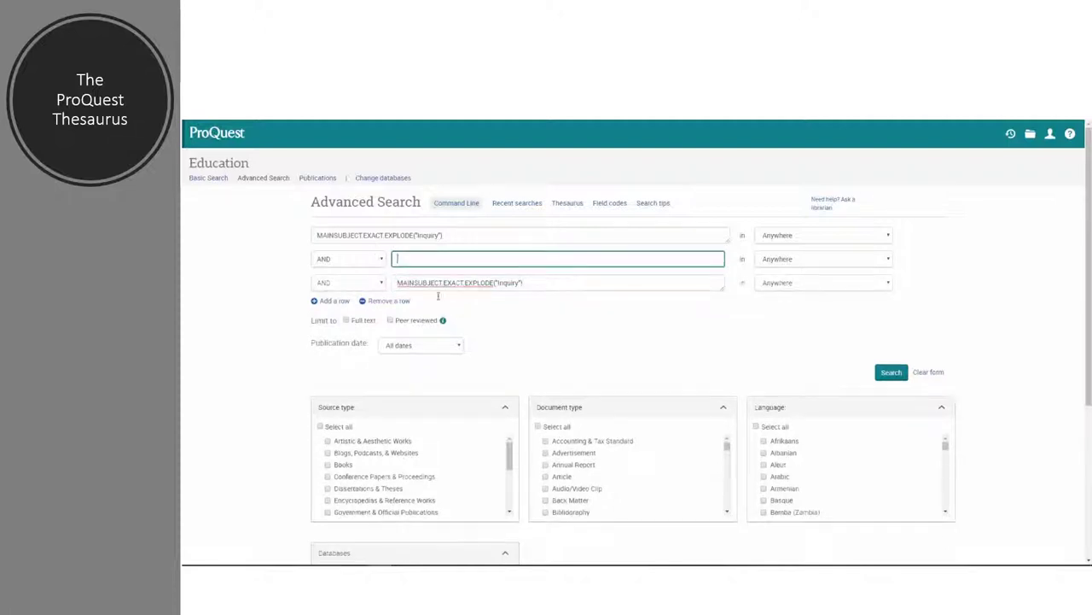
left_click_drag(556, 282, 300, 273)
key("Delete")
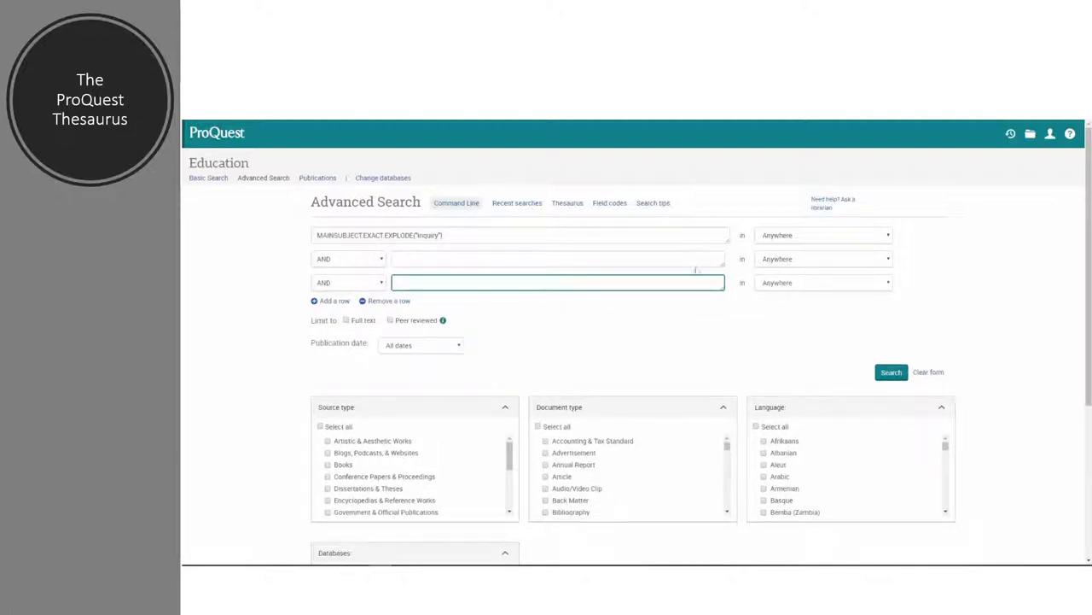
- Run the search for MAINSUBJECT.EXACT.EXPLODE("Inquiry") and open the abstract and details of "Perceptions of Restorative Justice in Urban High Schools"
left_click(891, 372)
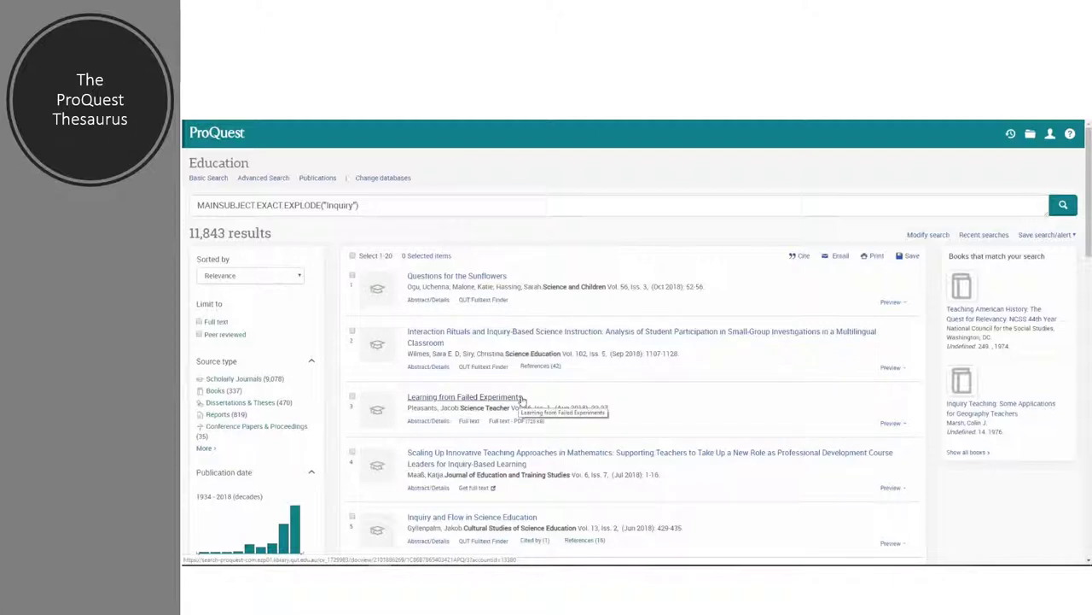
scroll(522, 401, "down", 2)
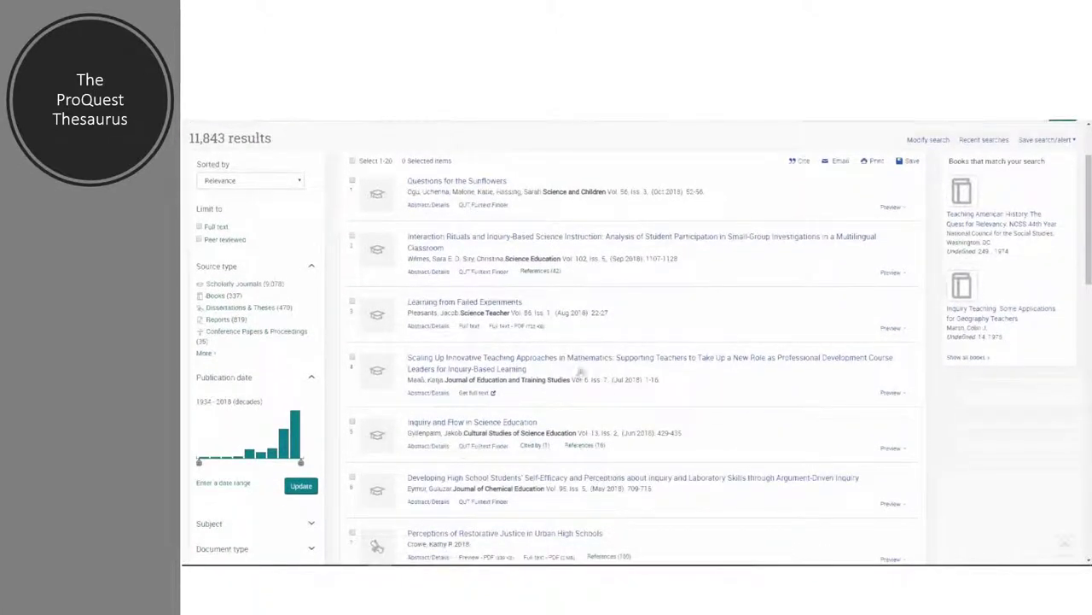
scroll(592, 368, "down", 1)
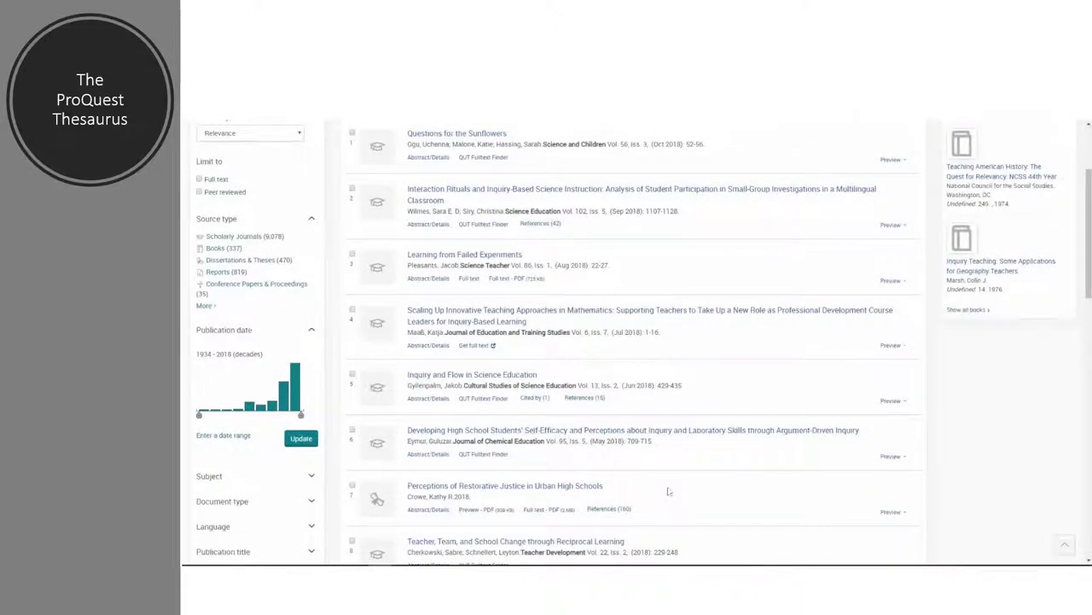
scroll(670, 492, "down", 1)
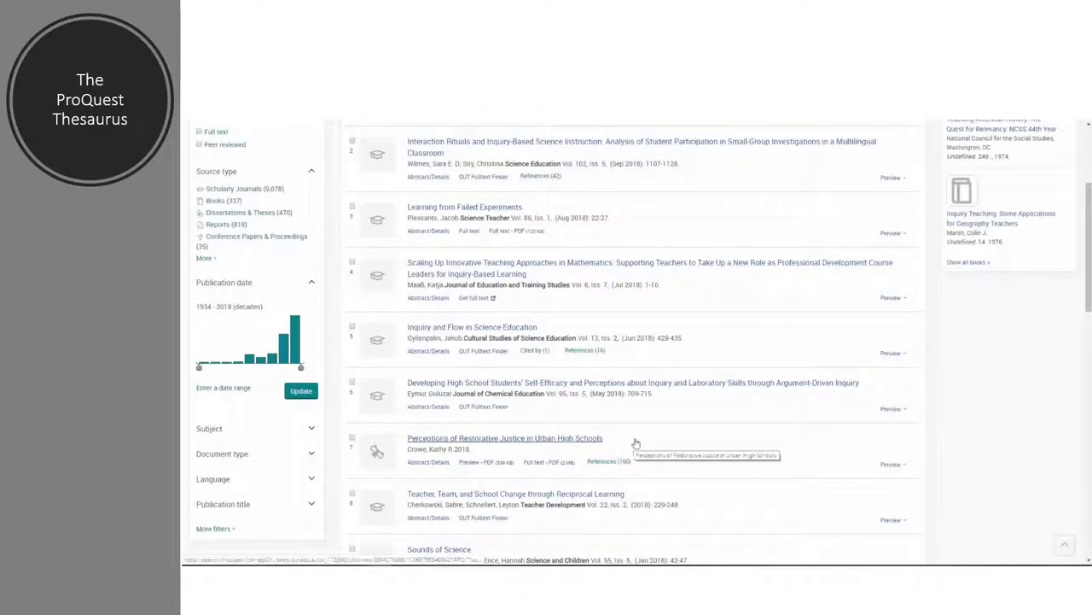
left_click(427, 462)
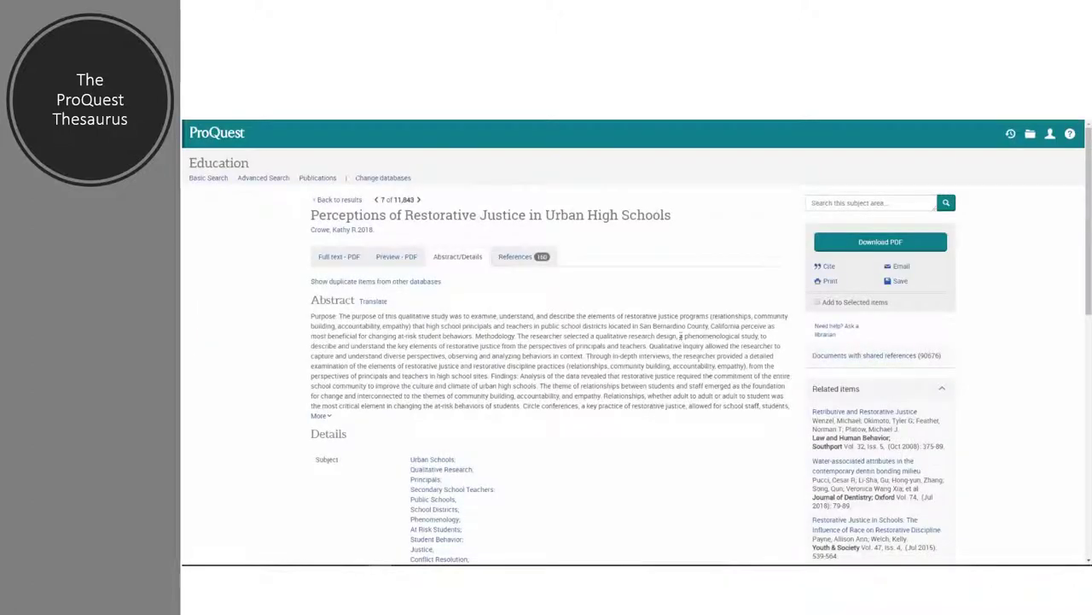
- Examine the subject terms listed in the article's details and return to the list of search results
scroll(680, 336, "down", 2)
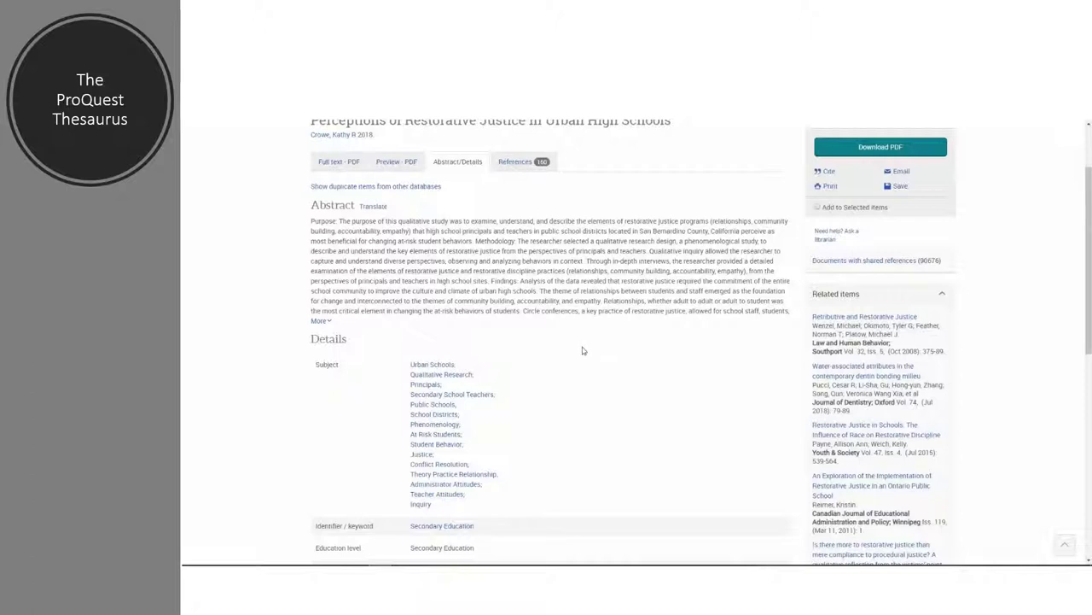
scroll(583, 350, "up", 2)
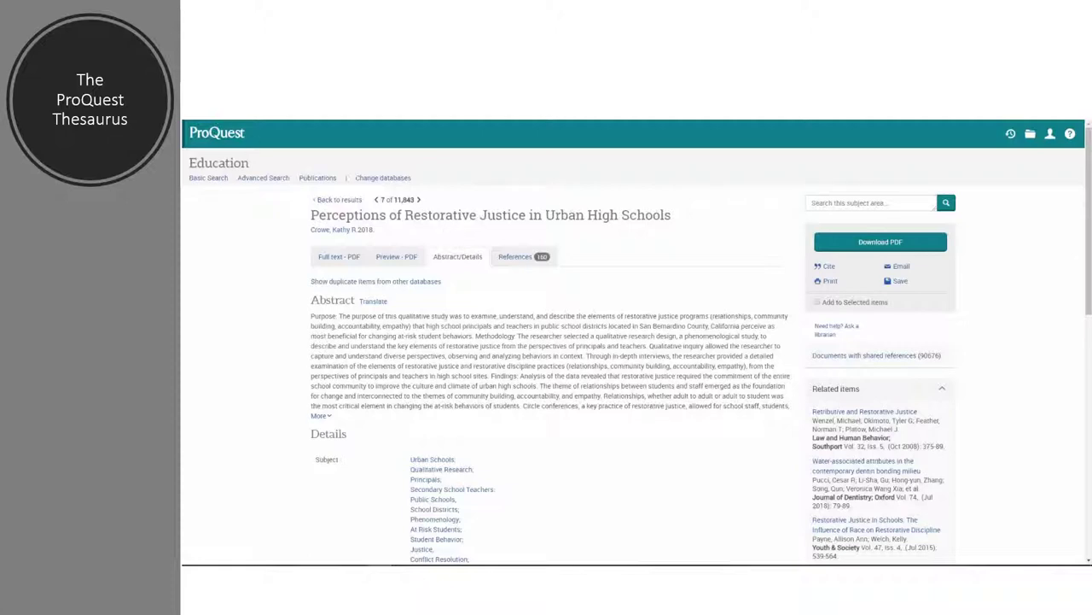
key("alt+Left")
scroll(504, 245, "up", 5)
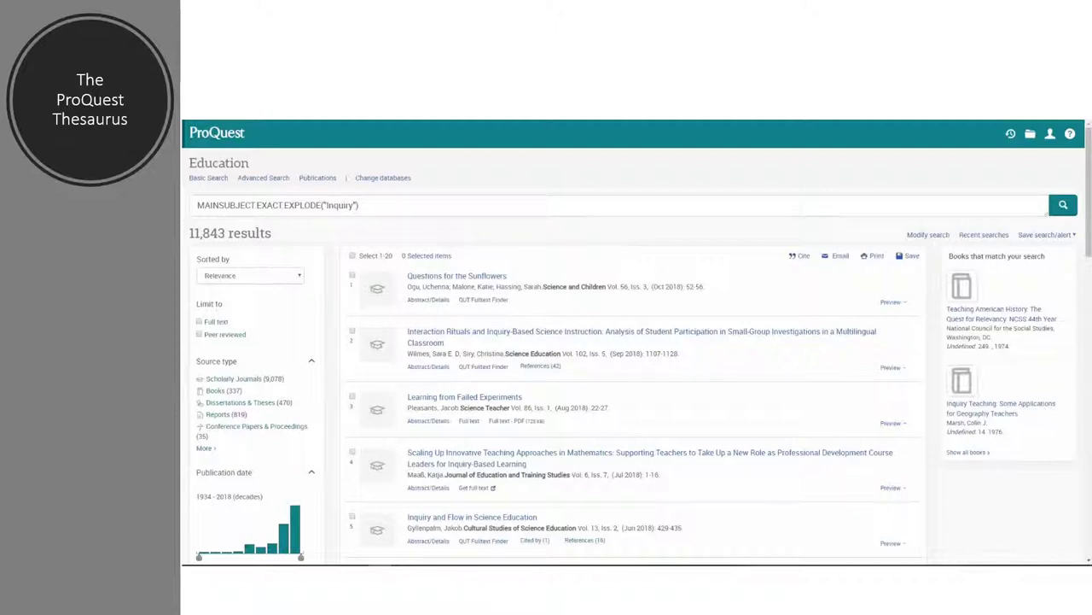
- Open the ERIC Thesaurus from the advanced search, clear its search term and browse the subject terms beginning with I
left_click(260, 178)
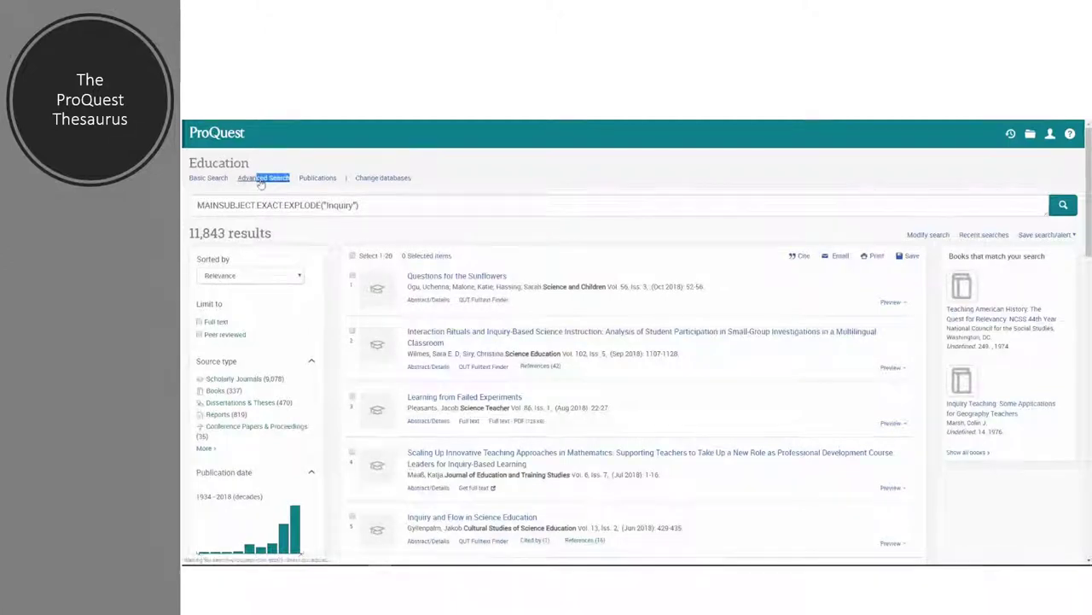
left_click(566, 204)
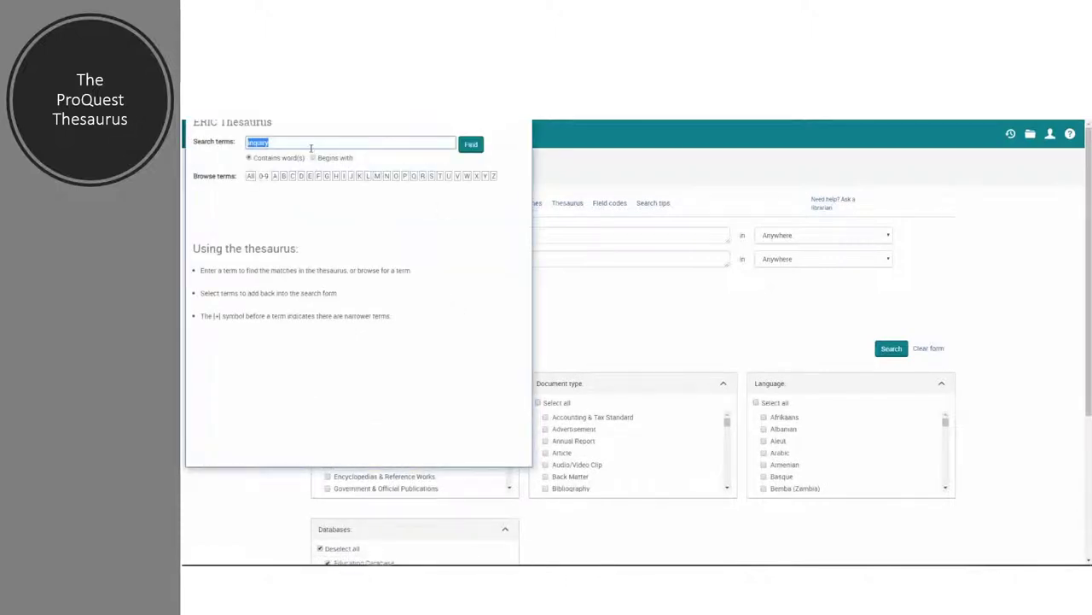
key("BackSpace")
left_click(348, 176)
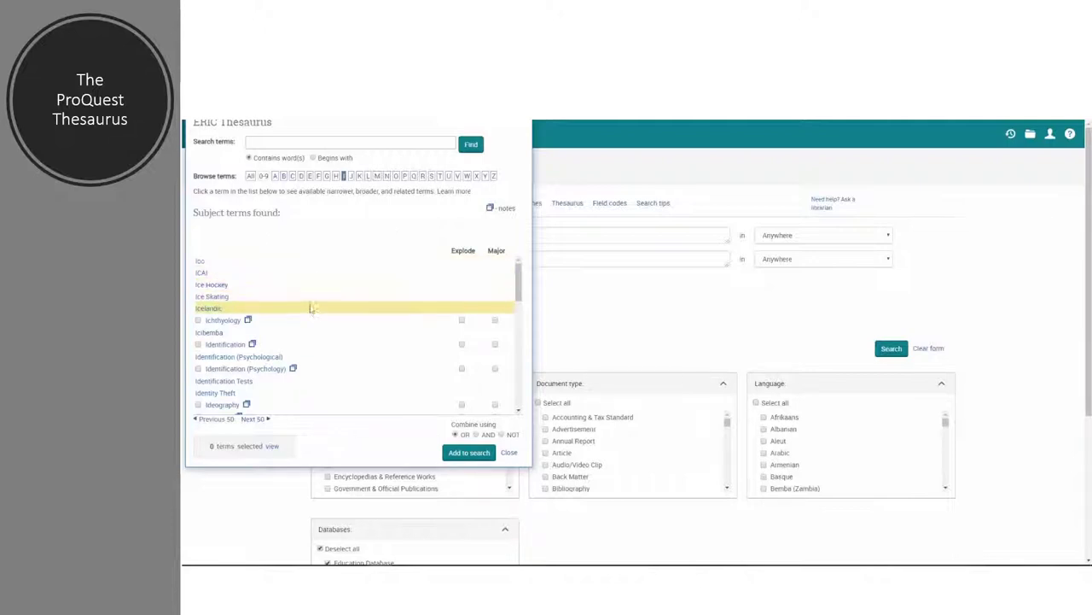
scroll(312, 317, "down", 1)
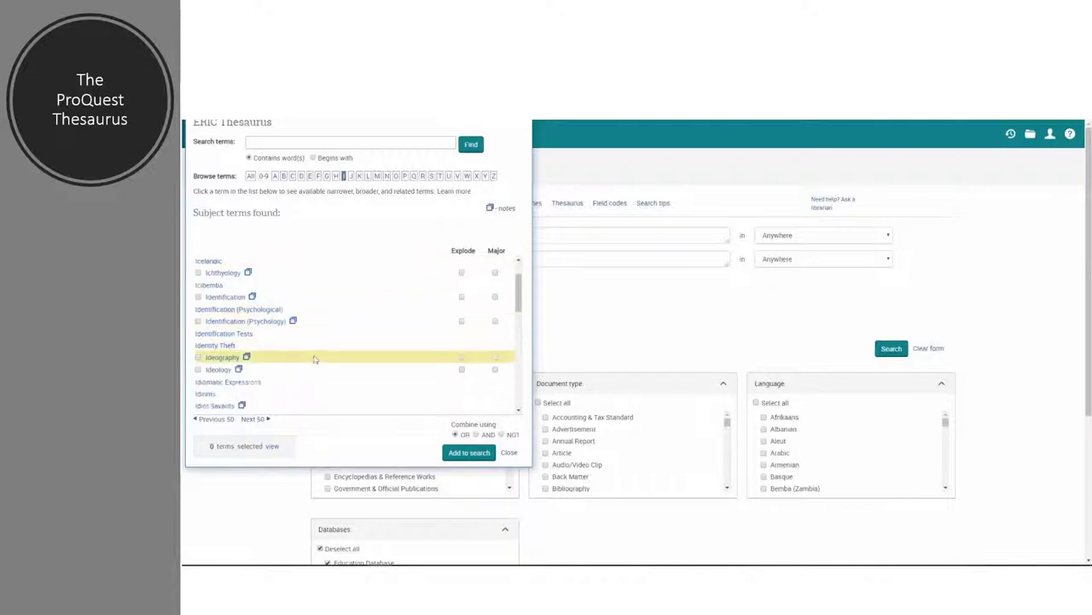
scroll(312, 266, "up", 1)
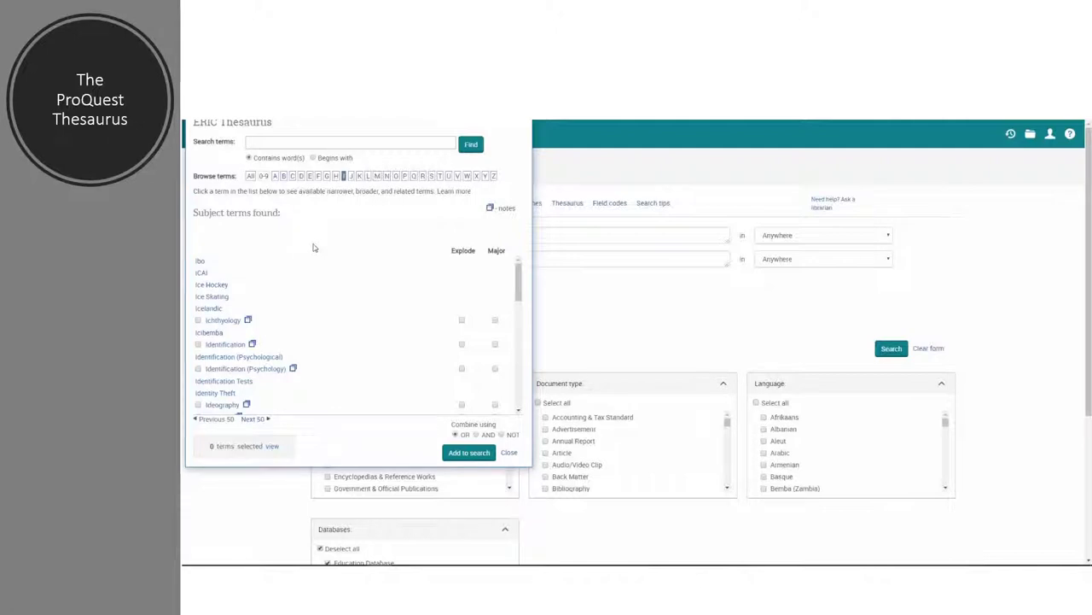
- Search the ERIC Thesaurus for subject terms containing ICT
left_click(274, 144)
type("ICT")
key("Return")
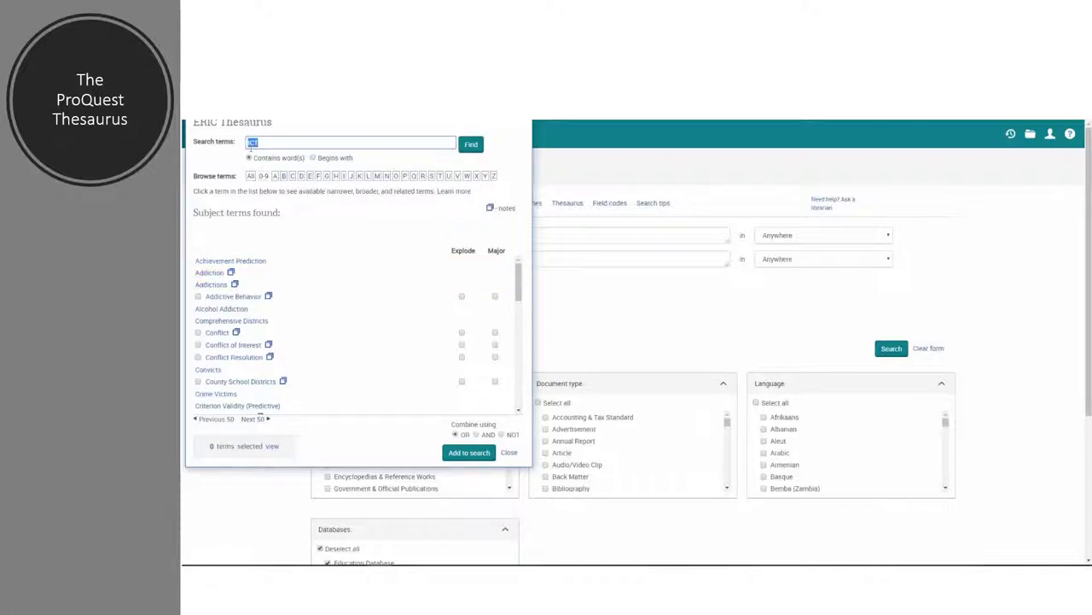
- Search the ERIC Thesaurus for the full phrase information communication technology instead of the abbreviation
type("ict")
type("ormation communication")
type(" technology")
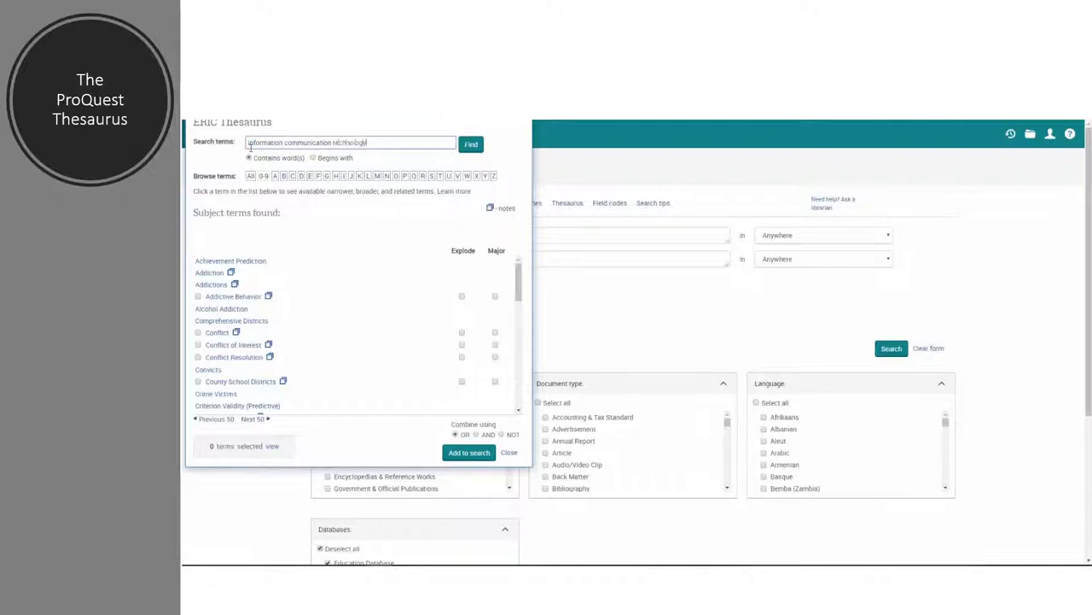
key("Return")
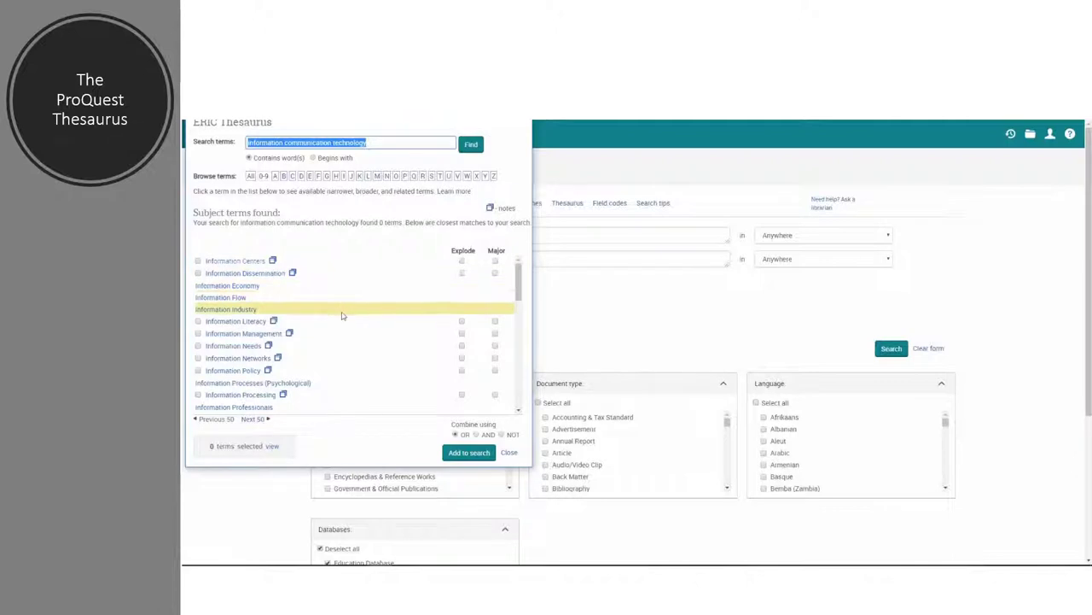
- Find Information Technology among the closest matching subject terms and open its thesaurus entry
scroll(344, 328, "down", 2)
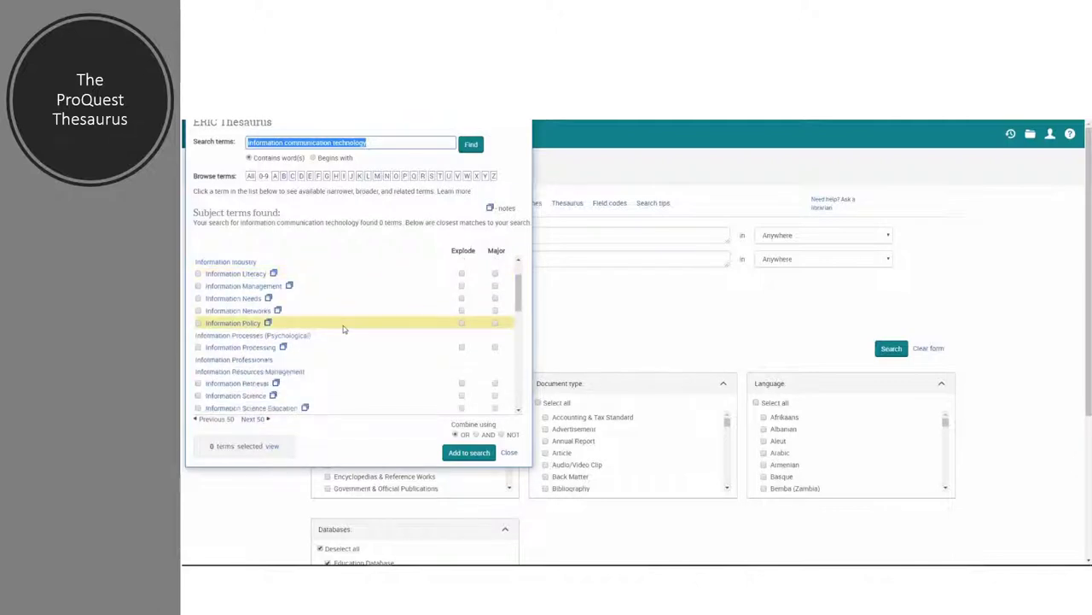
scroll(344, 329, "down", 2)
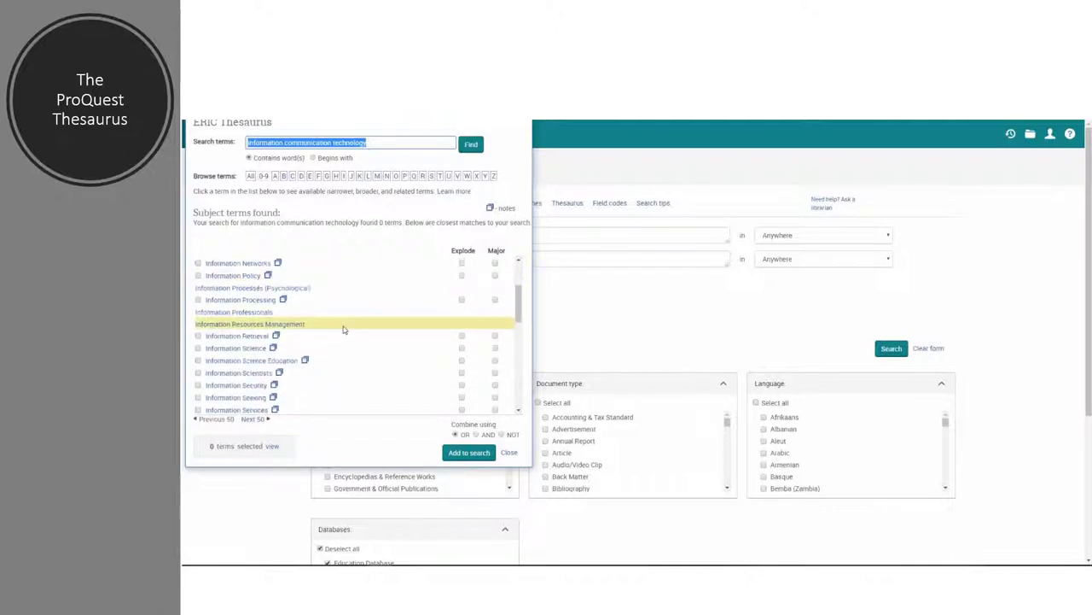
scroll(344, 329, "down", 4)
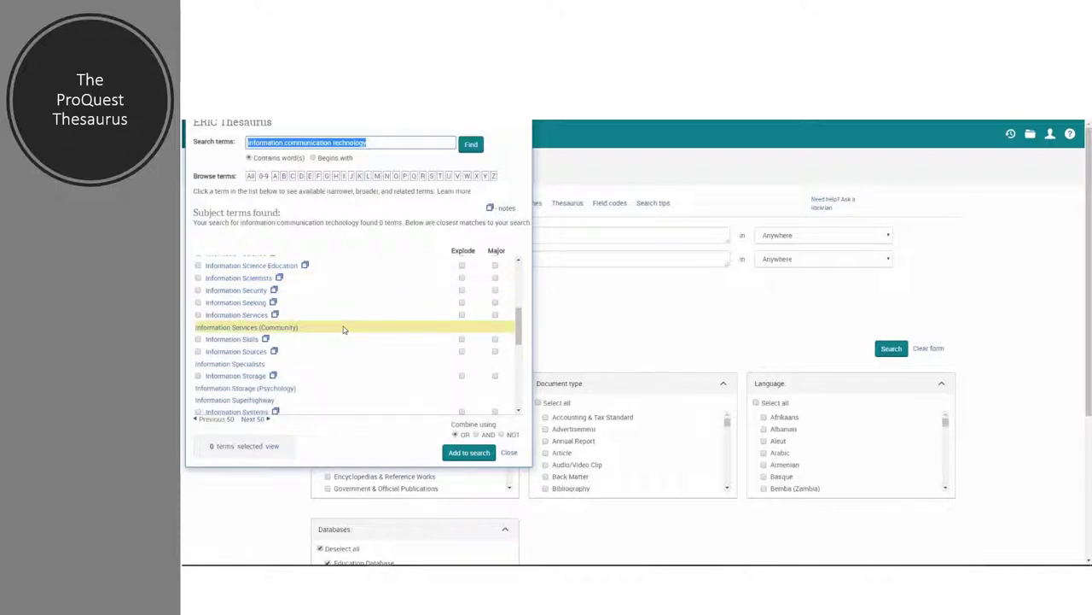
scroll(344, 330, "down", 2)
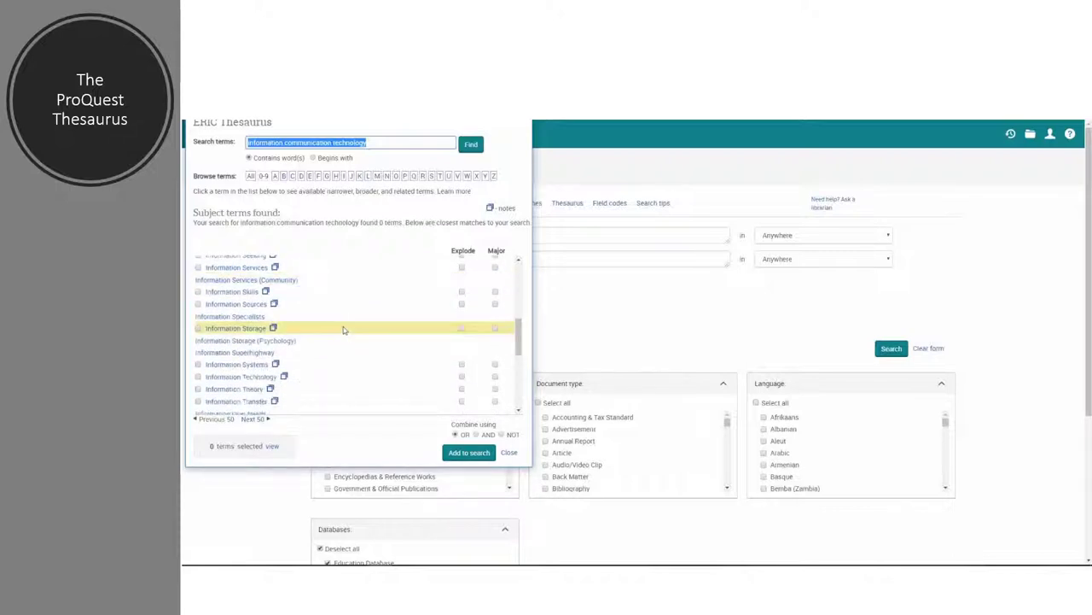
left_click(260, 381)
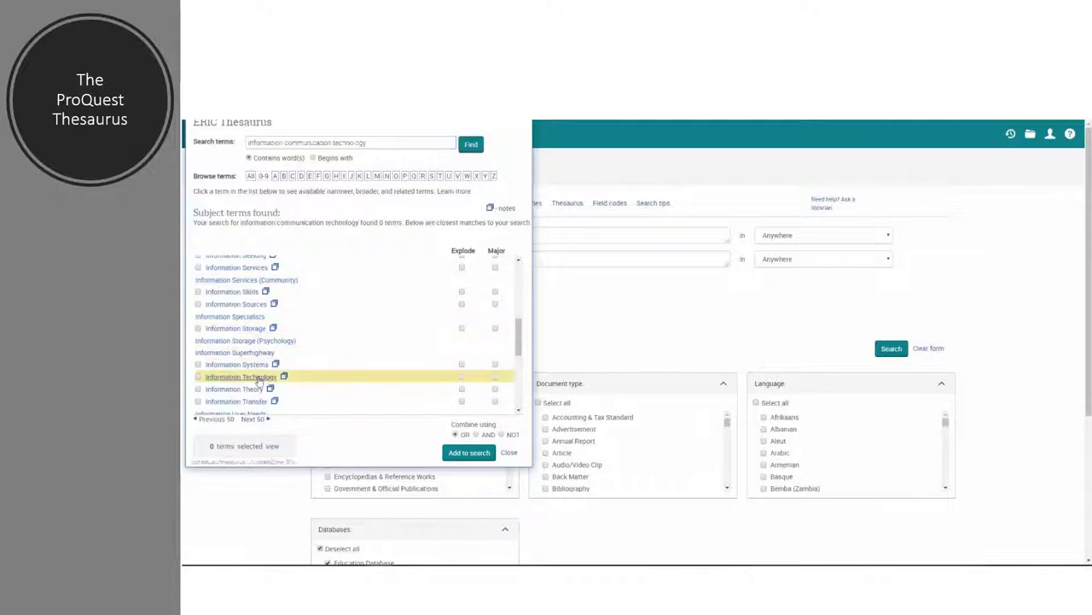